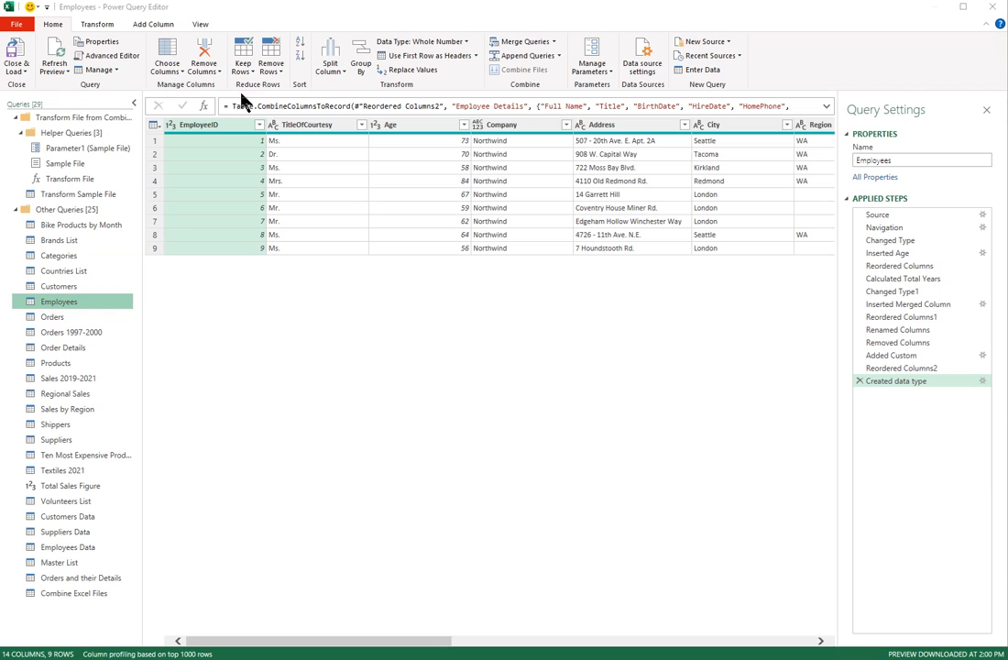
# Turn on the option to always allow parameters and open the Orders query
pyautogui.click(202, 26)
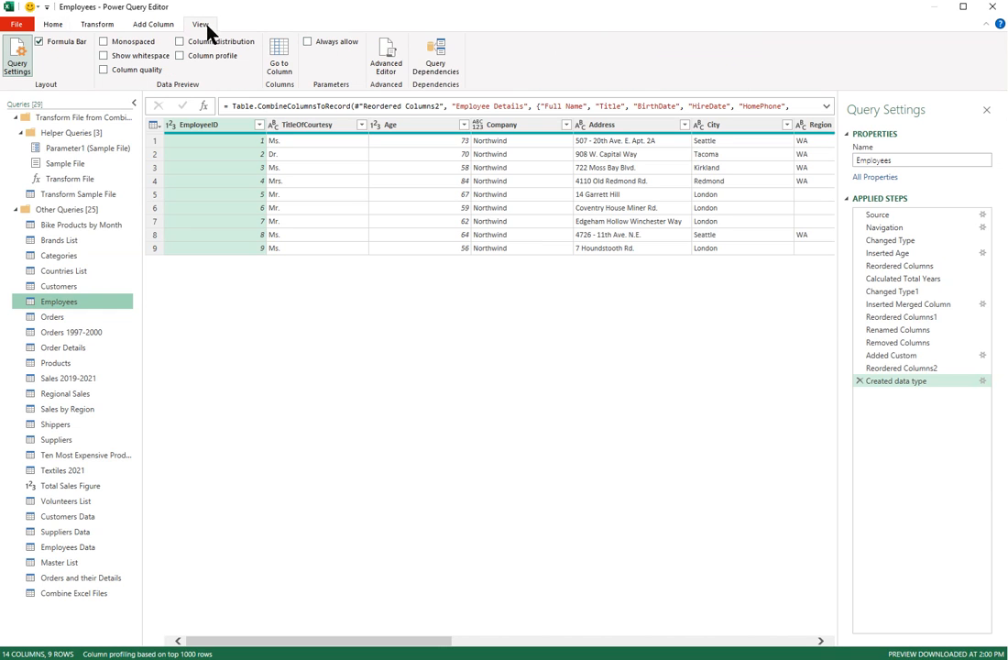
pyautogui.click(307, 42)
pyautogui.click(52, 317)
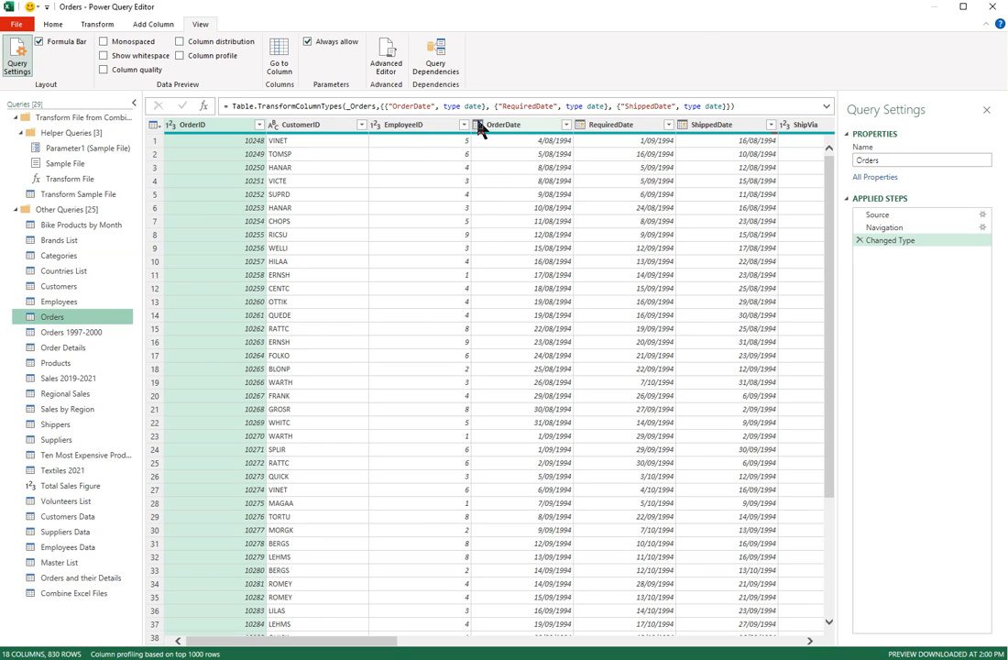
# Create a new parameter named "My Date Parameter" with the description "This results the volume of records I see by date"
pyautogui.click(50, 24)
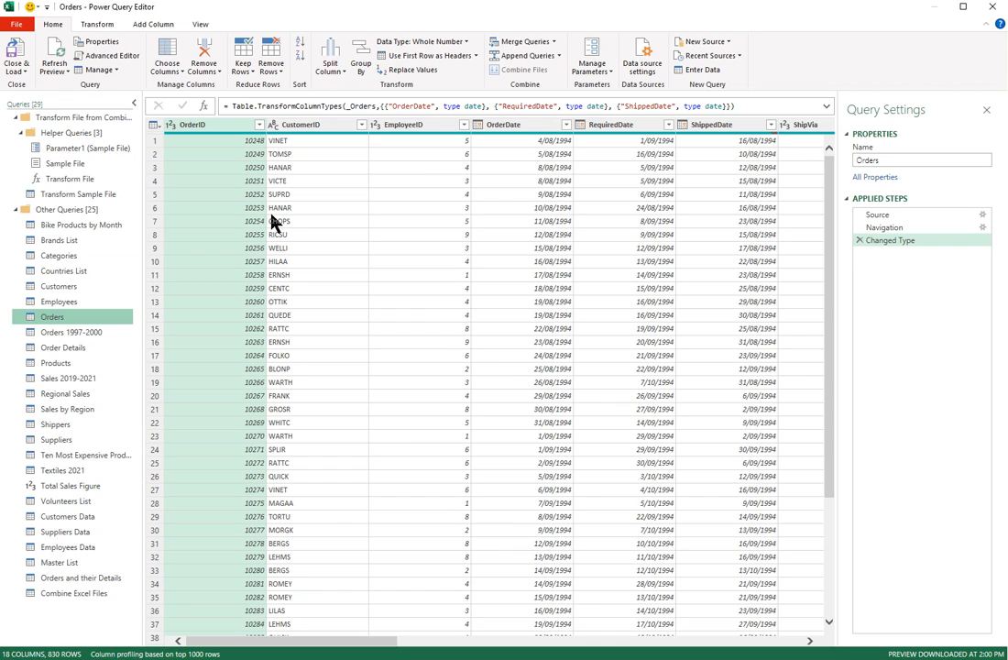
pyautogui.click(596, 74)
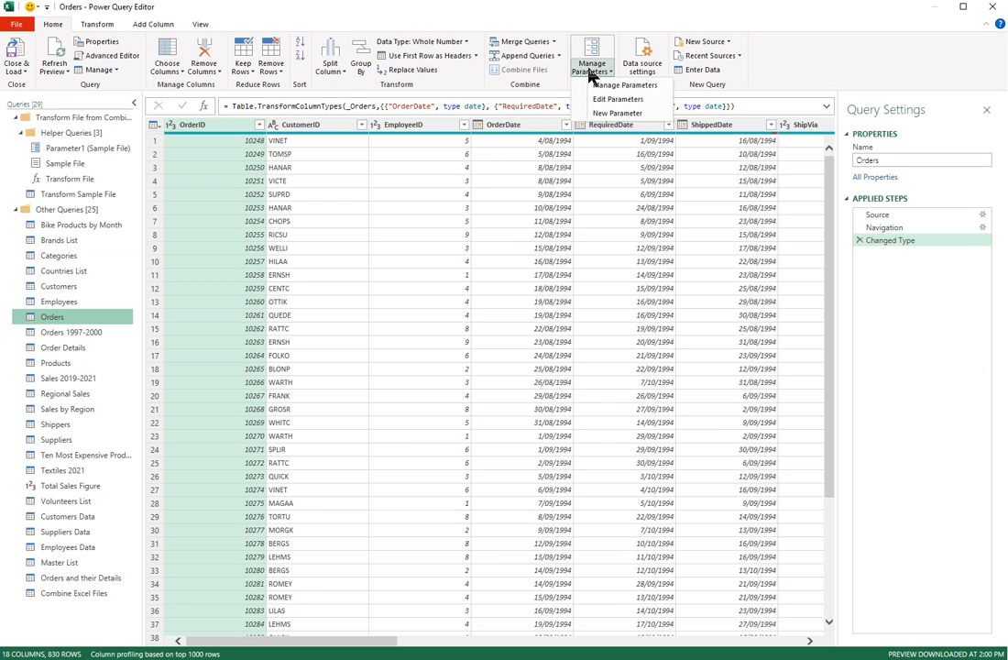
pyautogui.click(605, 113)
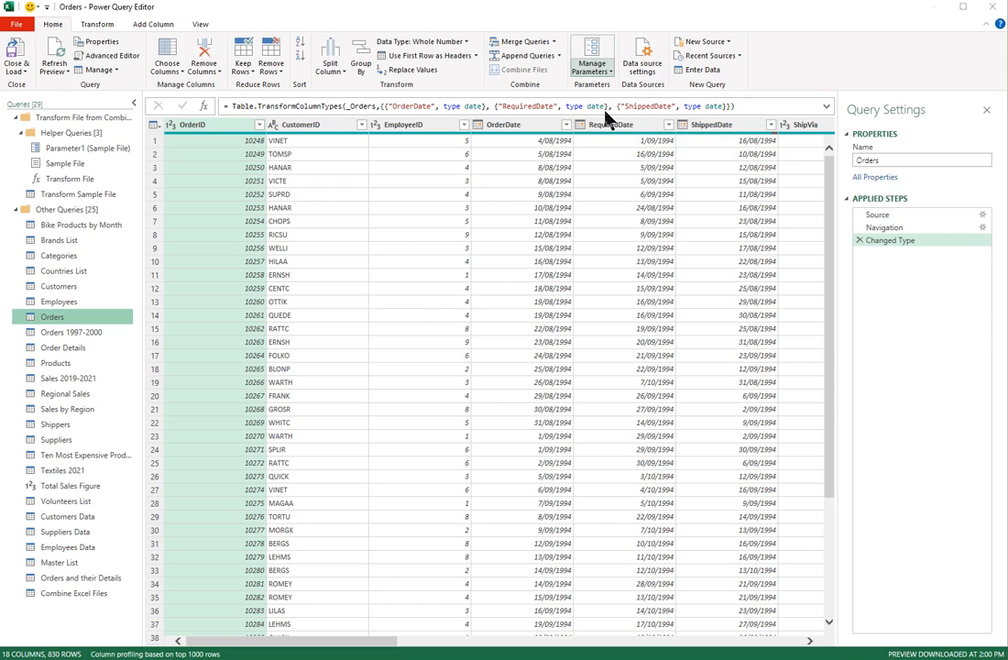
pyautogui.moveTo(755, 130); pyautogui.dragTo(485, 151)
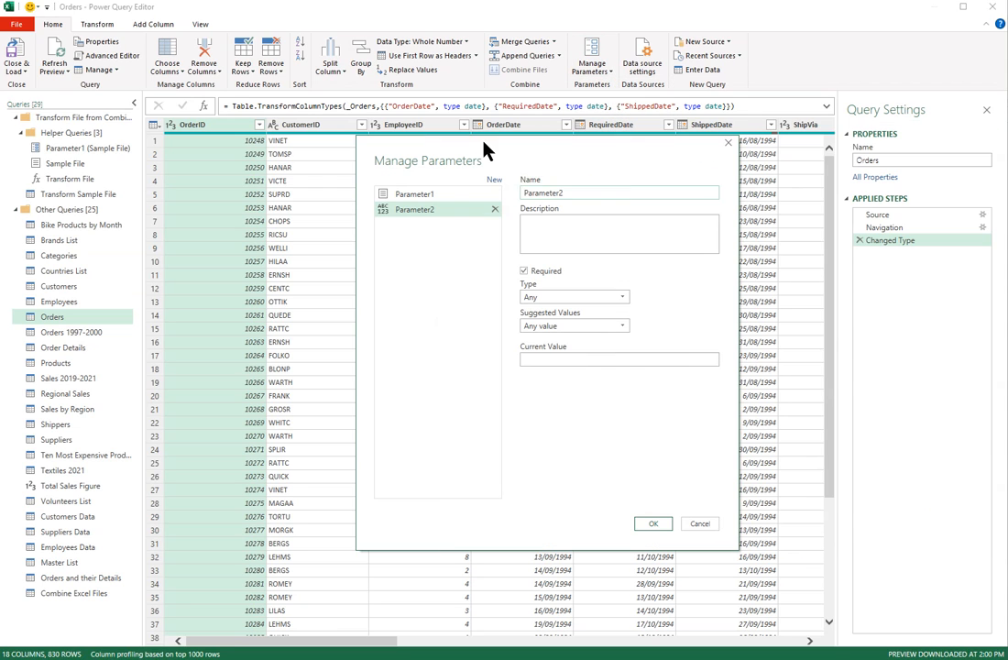
pyautogui.moveTo(571, 193); pyautogui.dragTo(461, 189)
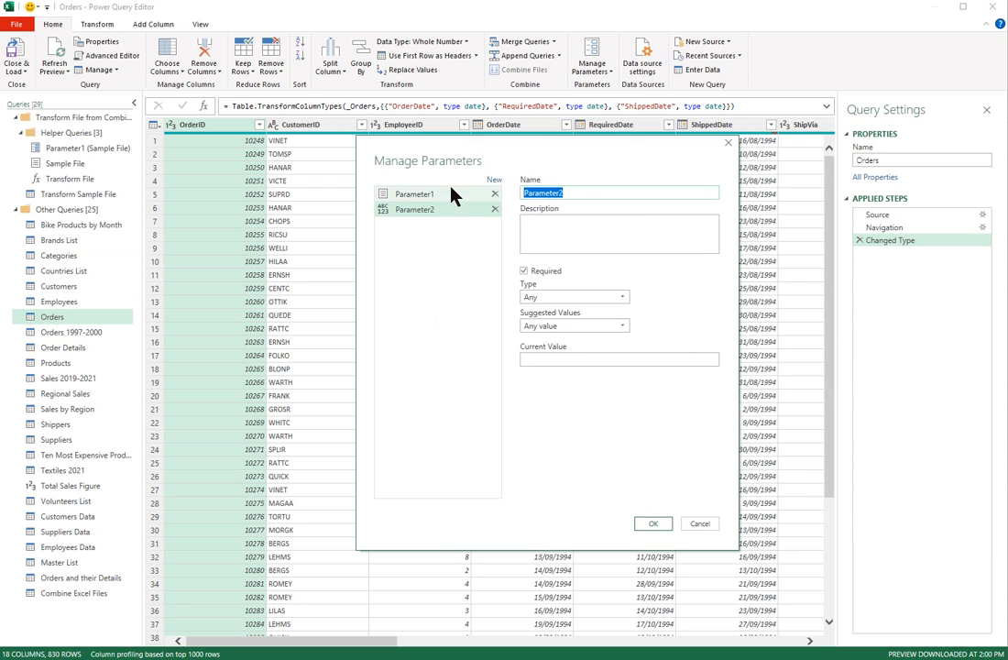
pyautogui.write('My Date Parameter')
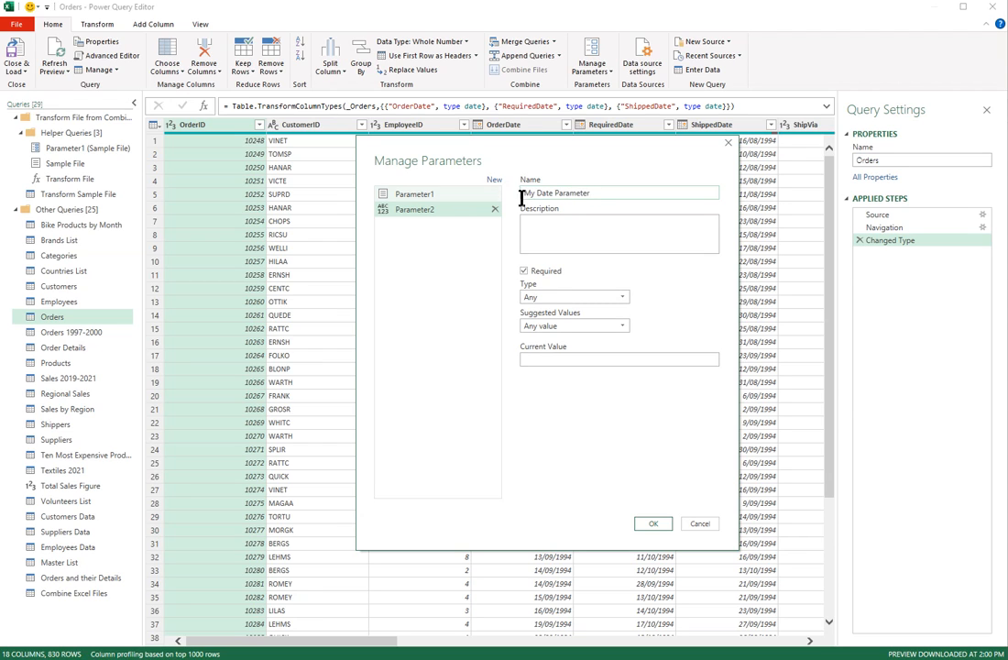
pyautogui.click(579, 235)
pyautogui.write('This')
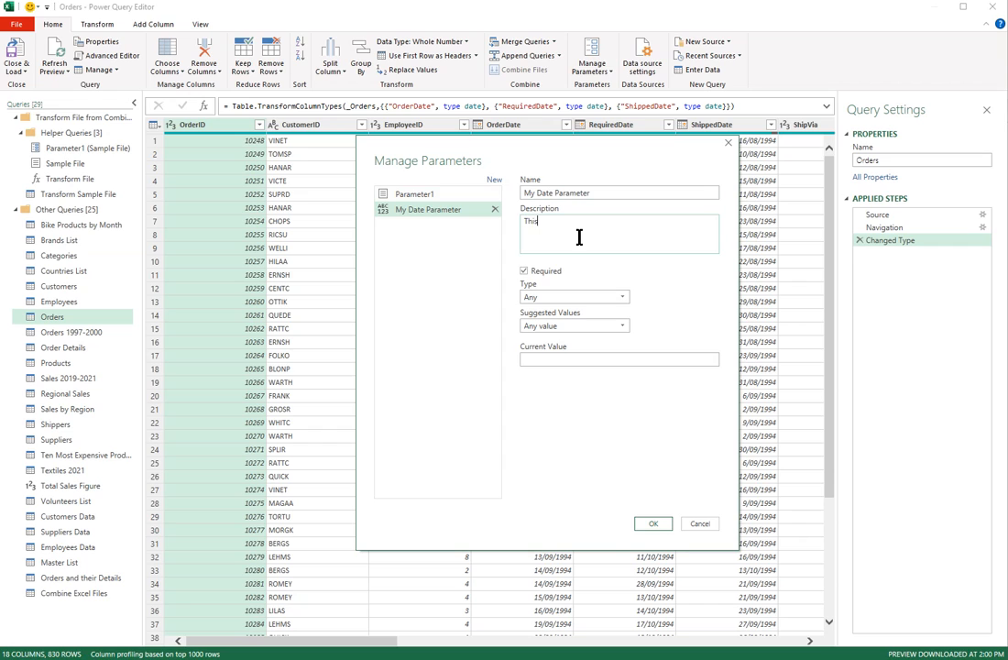
pyautogui.write(' results the volume of records I see by date')
# Set the parameter's type to Date and its current value to 13/09/1994, and confirm the new parameter
pyautogui.click(622, 298)
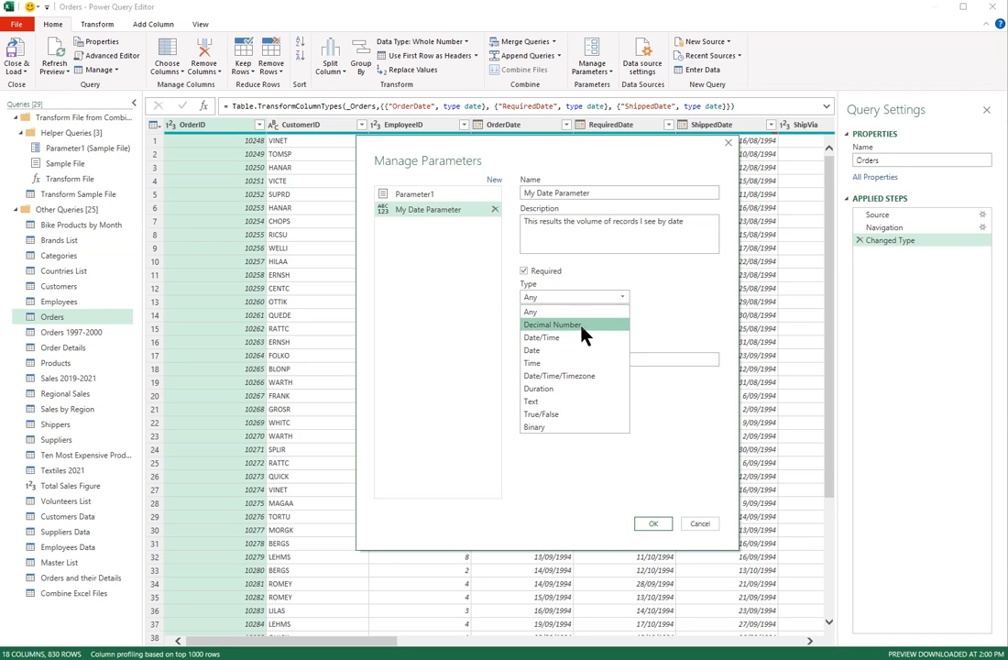
pyautogui.click(558, 351)
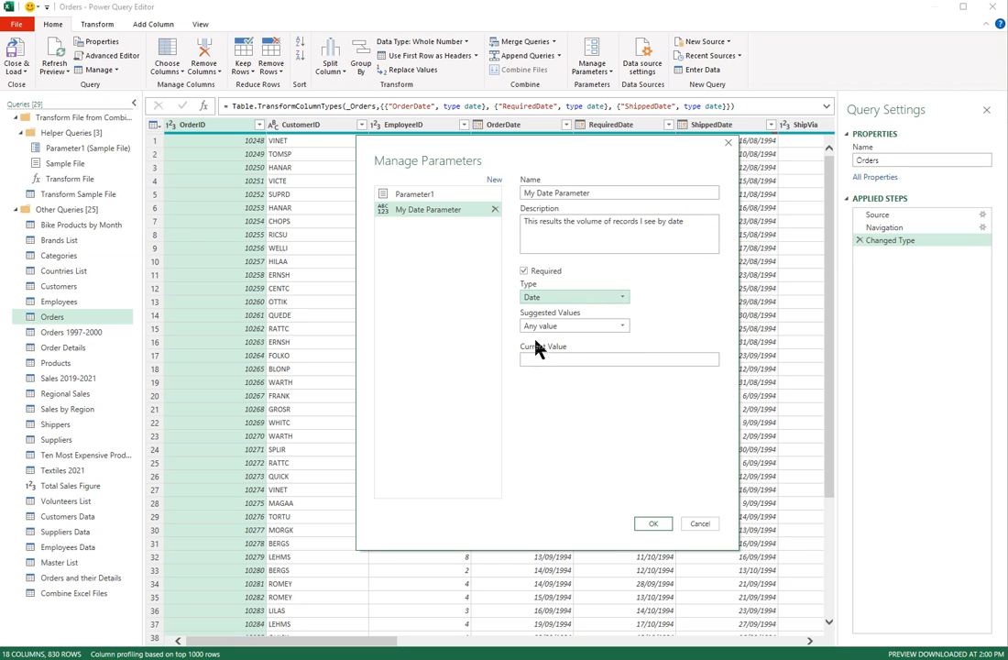
pyautogui.click(533, 360)
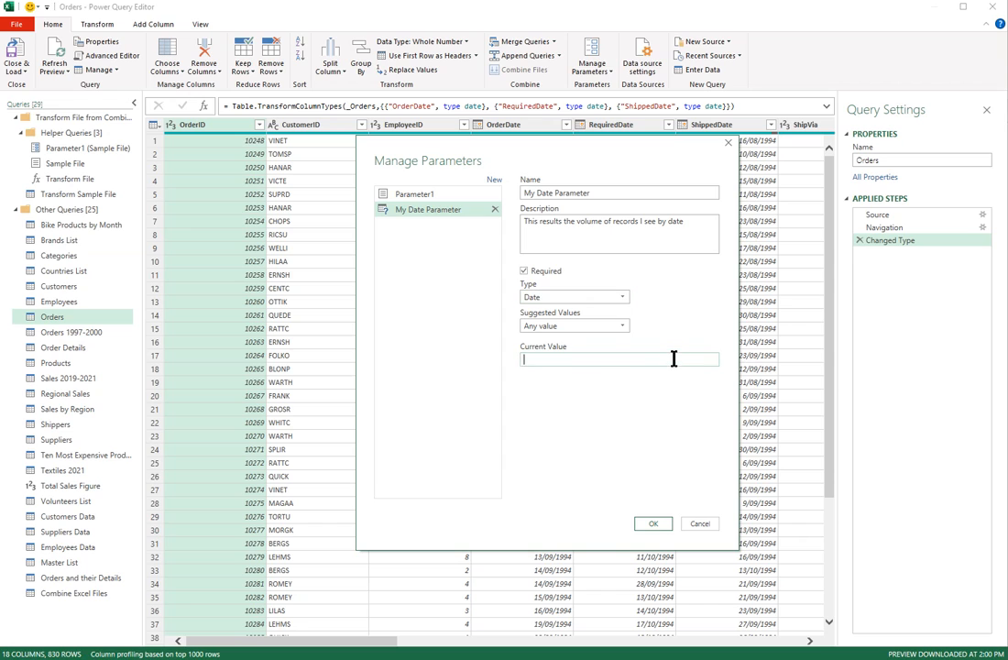
pyautogui.write('13/09/1994')
pyautogui.click(652, 525)
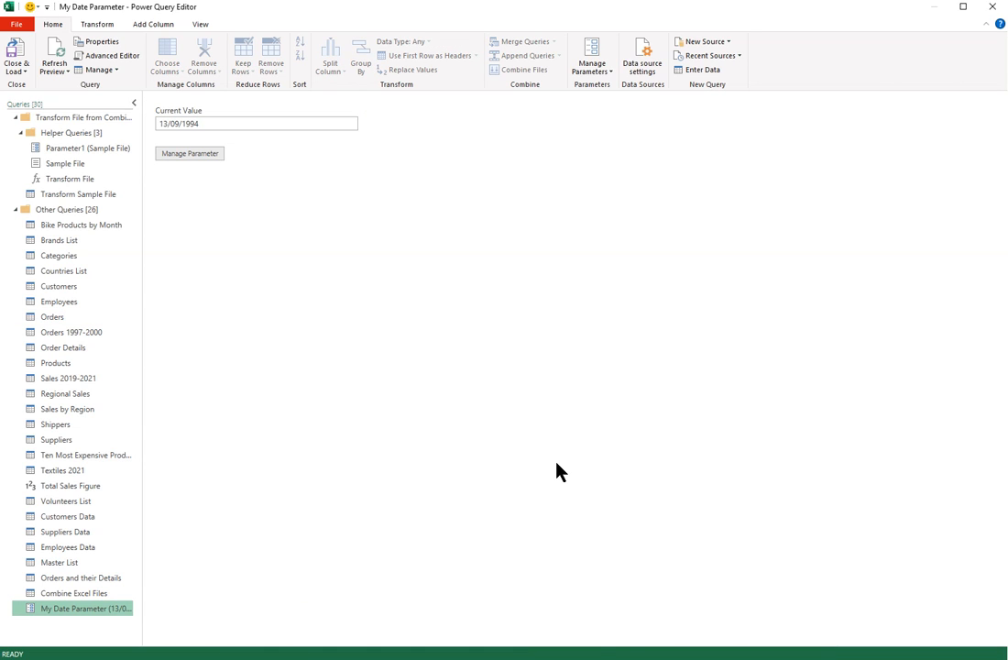
# Review the definition of My Date Parameter and close it without changes
pyautogui.moveTo(63, 619)
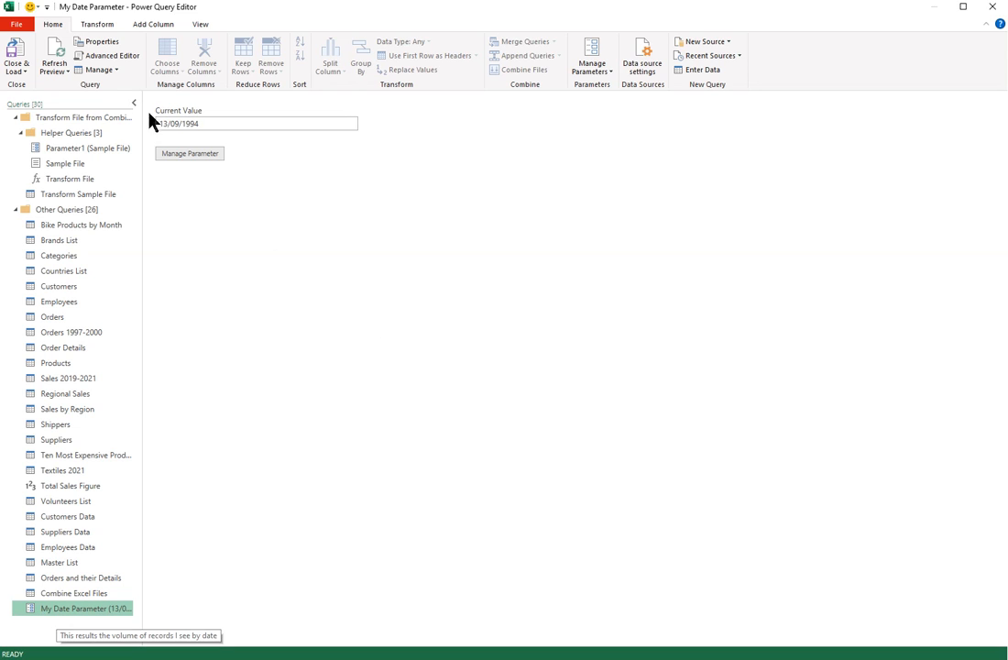
pyautogui.click(196, 155)
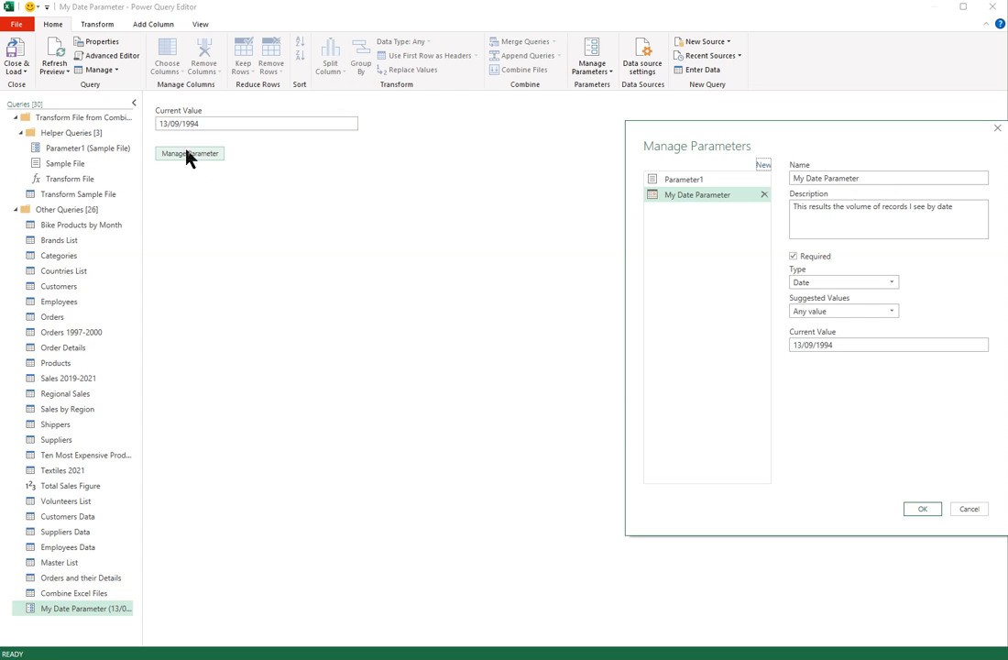
pyautogui.click(969, 510)
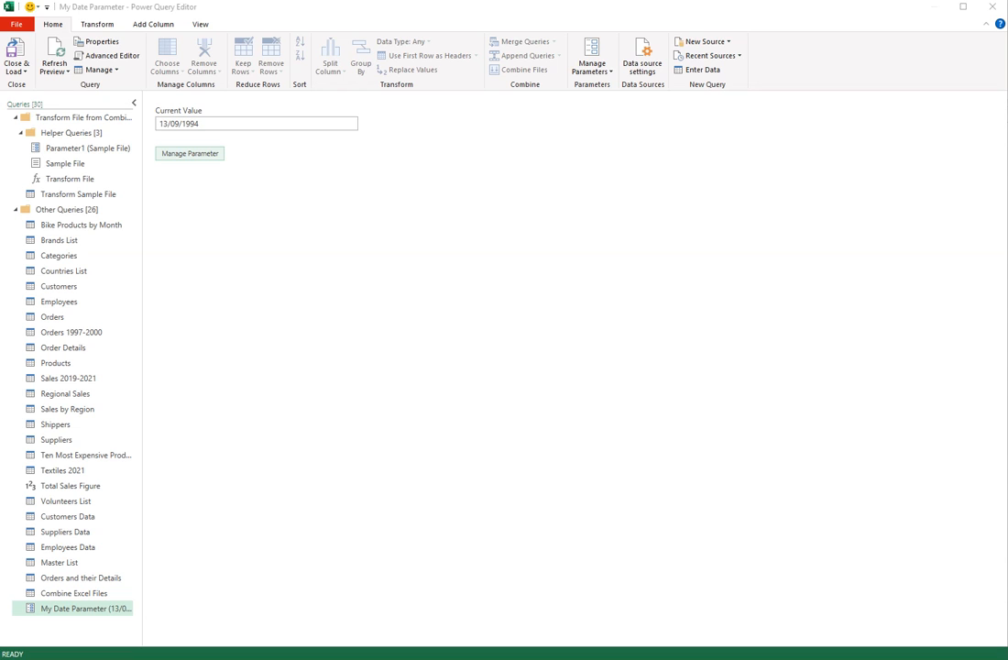
# Filter the Orders query with a custom date filter keeping rows where OrderDate is after My Date Parameter
pyautogui.click(57, 318)
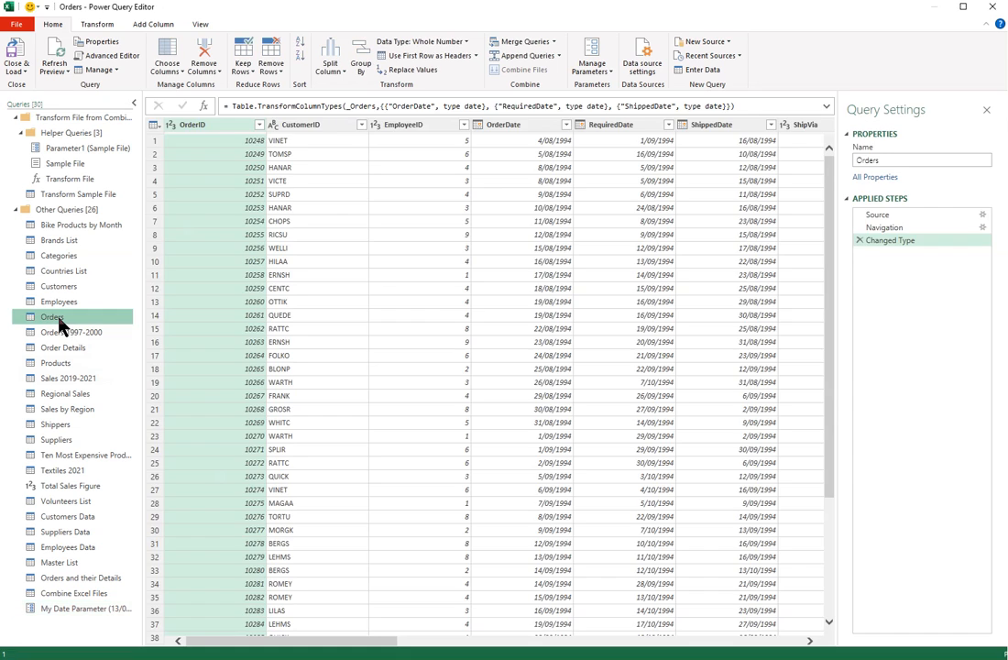
pyautogui.click(566, 126)
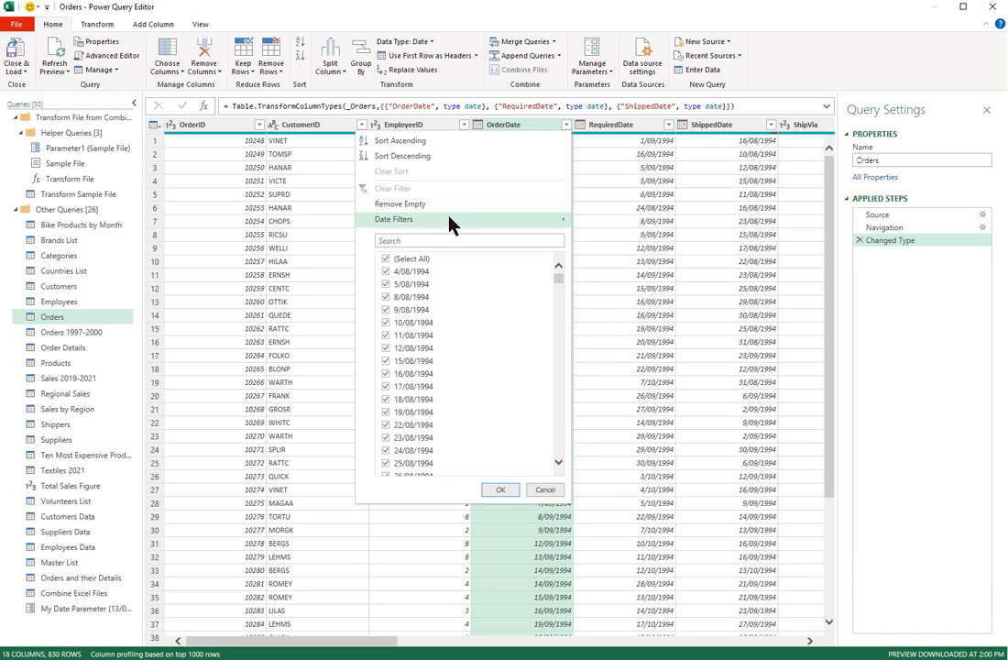
pyautogui.moveTo(449, 221)
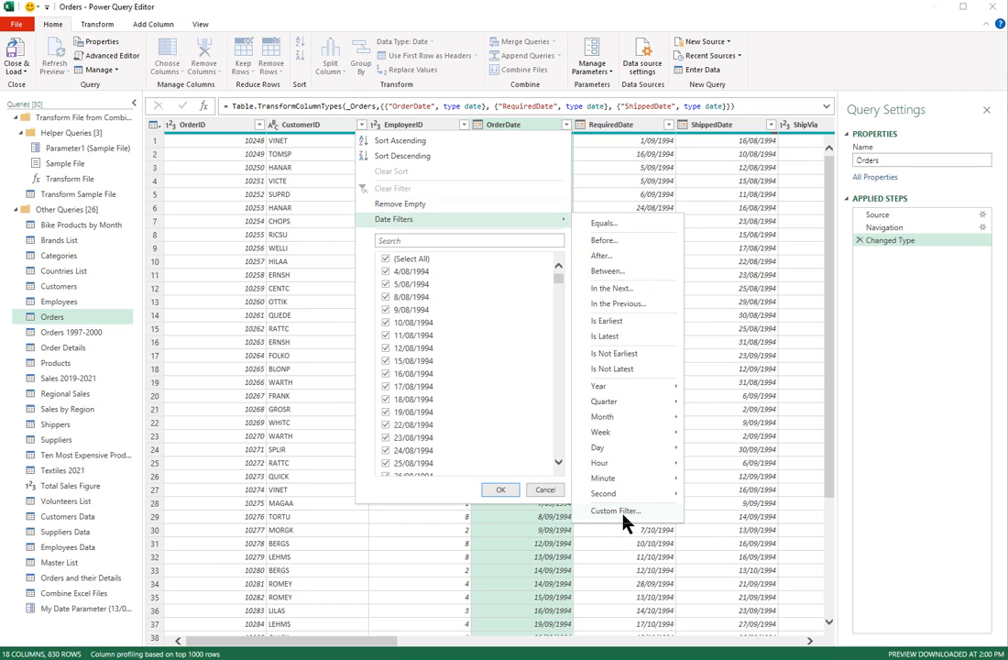
pyautogui.click(623, 513)
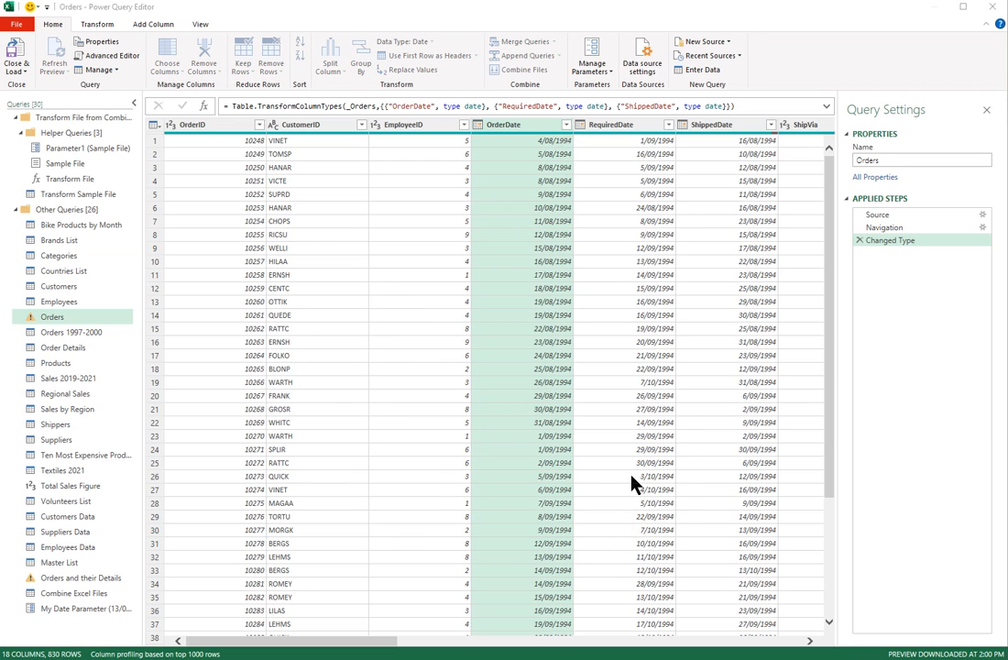
pyautogui.click(713, 332)
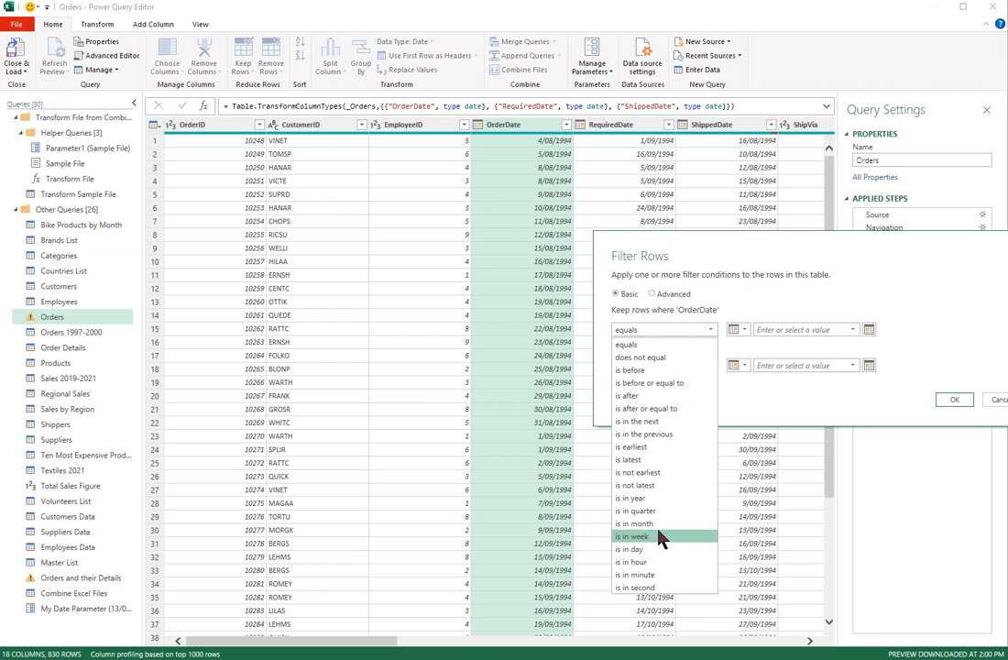
pyautogui.click(672, 395)
pyautogui.click(741, 330)
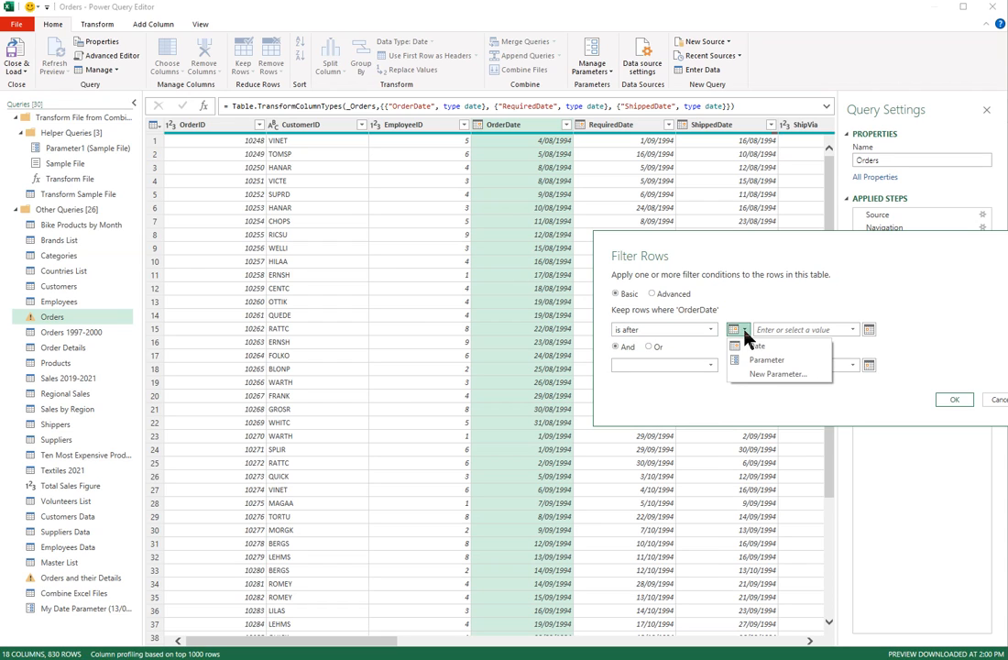
pyautogui.click(760, 363)
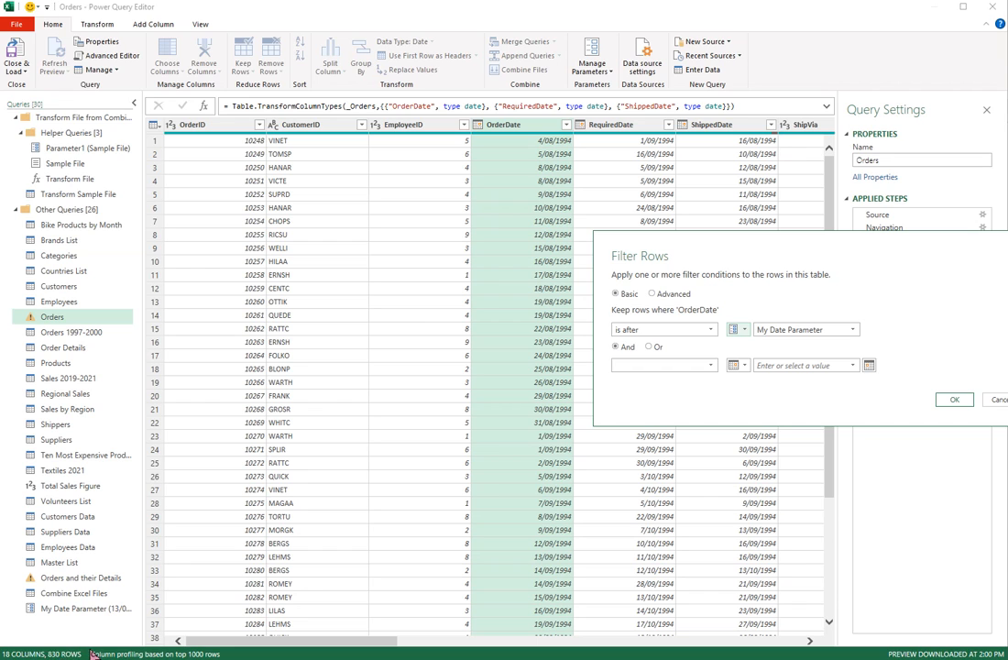
pyautogui.click(957, 401)
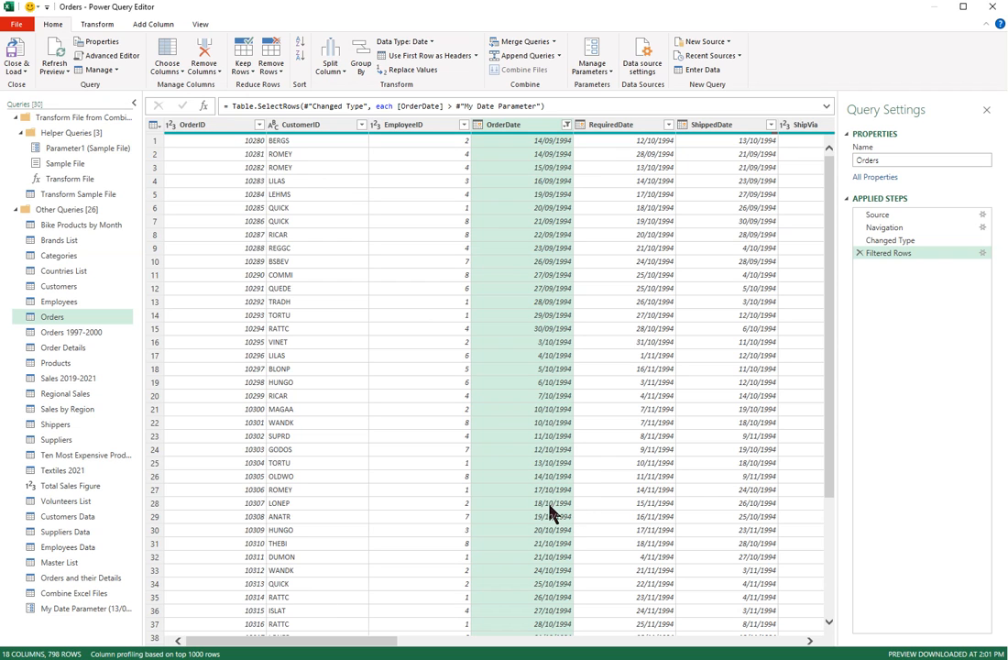
pyautogui.scroll(-10, 568, 504)
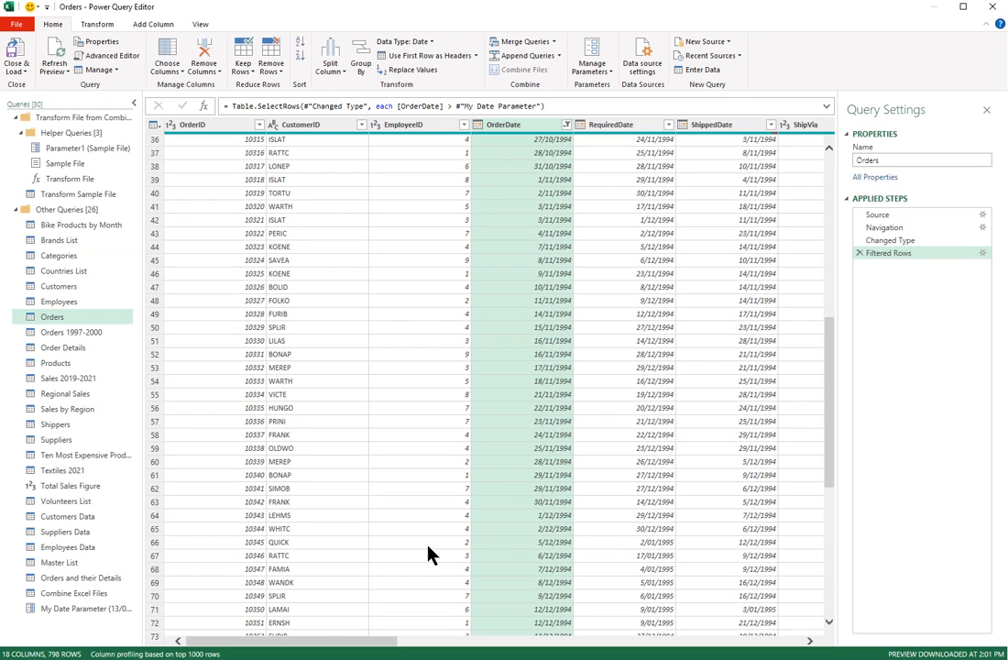
# Change the current value of My Date Parameter to 1/01/1996
pyautogui.click(95, 604)
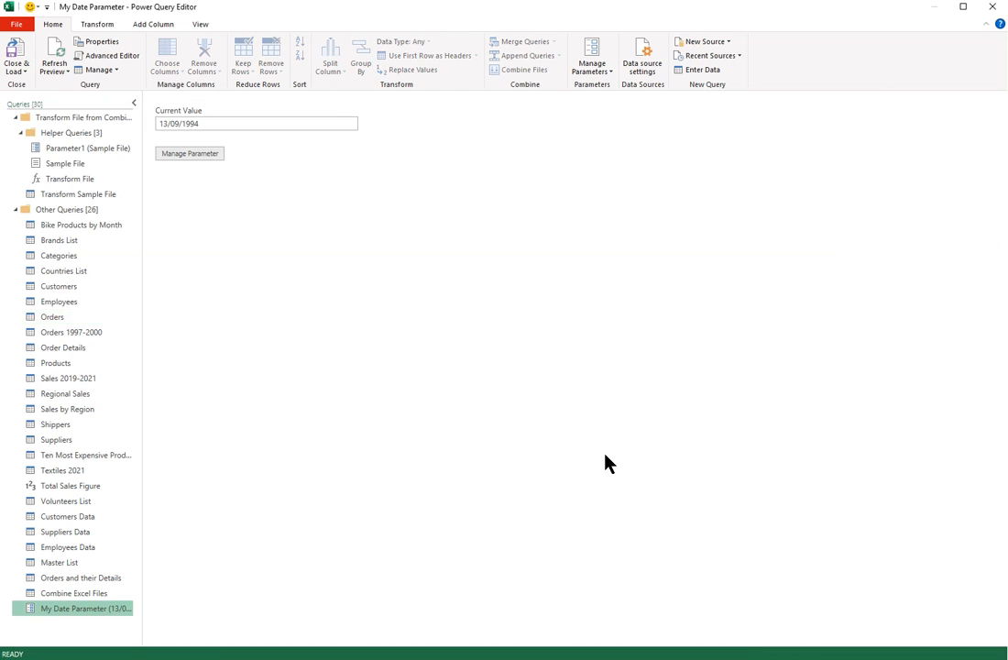
pyautogui.doubleClick(165, 123)
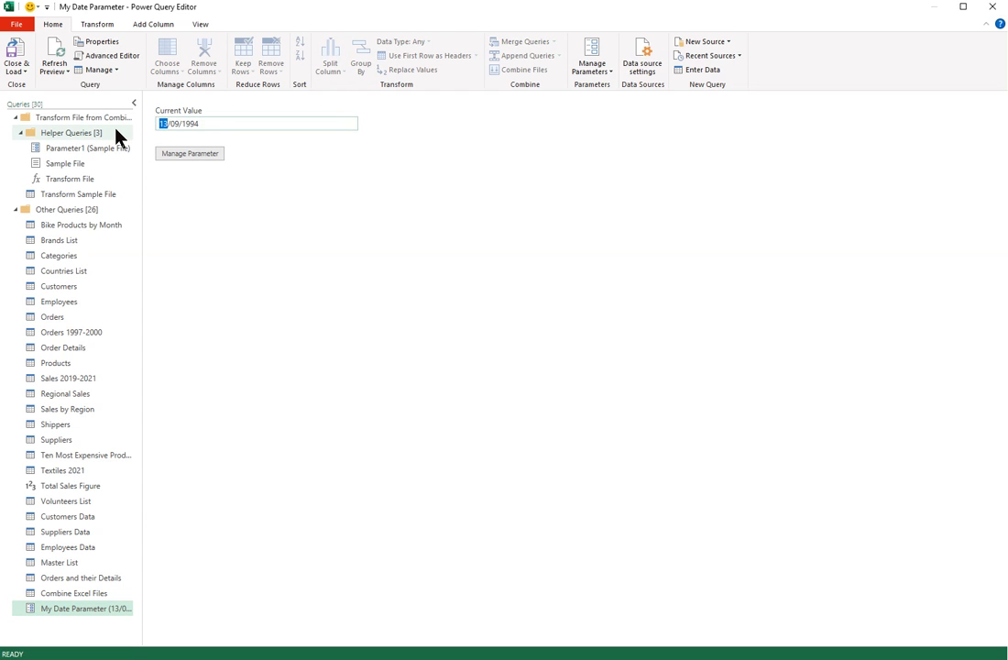
pyautogui.write('1')
pyautogui.press('Left')
pyautogui.press('Left')
pyautogui.press('Left')
pyautogui.press('Left')
pyautogui.press('Left')
pyautogui.press('BackSpace')
pyautogui.write('1')
pyautogui.press('Right')
pyautogui.press('End')
pyautogui.press('BackSpace')
pyautogui.write('6')
# Inspect the Orders rows filtered by the updated parameter and the RequiredDate column's filter options, applying nothing
pyautogui.click(62, 321)
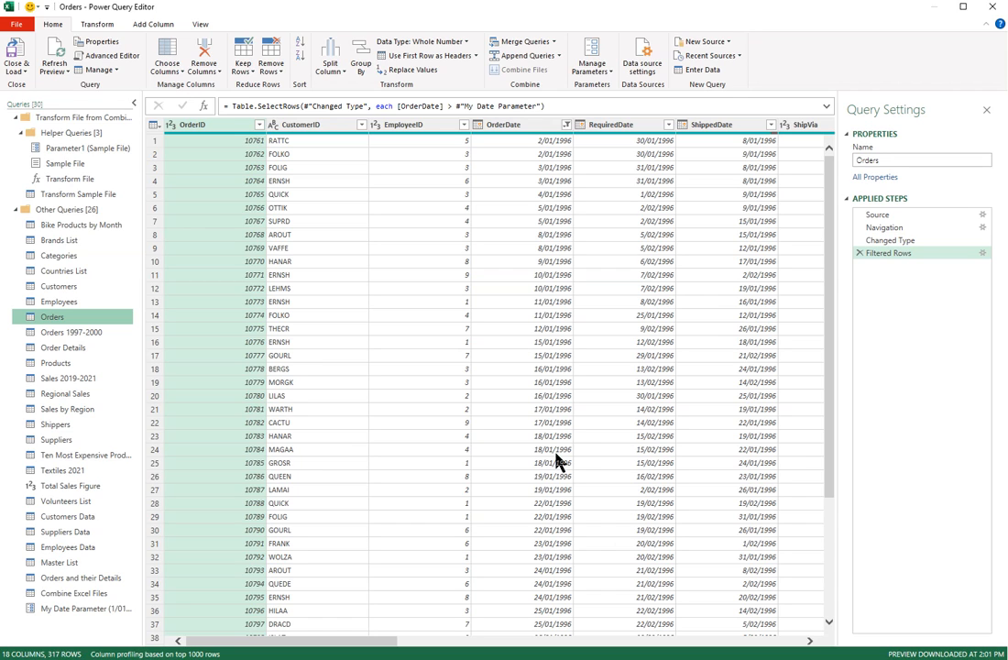
pyautogui.moveTo(72, 613)
pyautogui.scroll(-4, 759, 589)
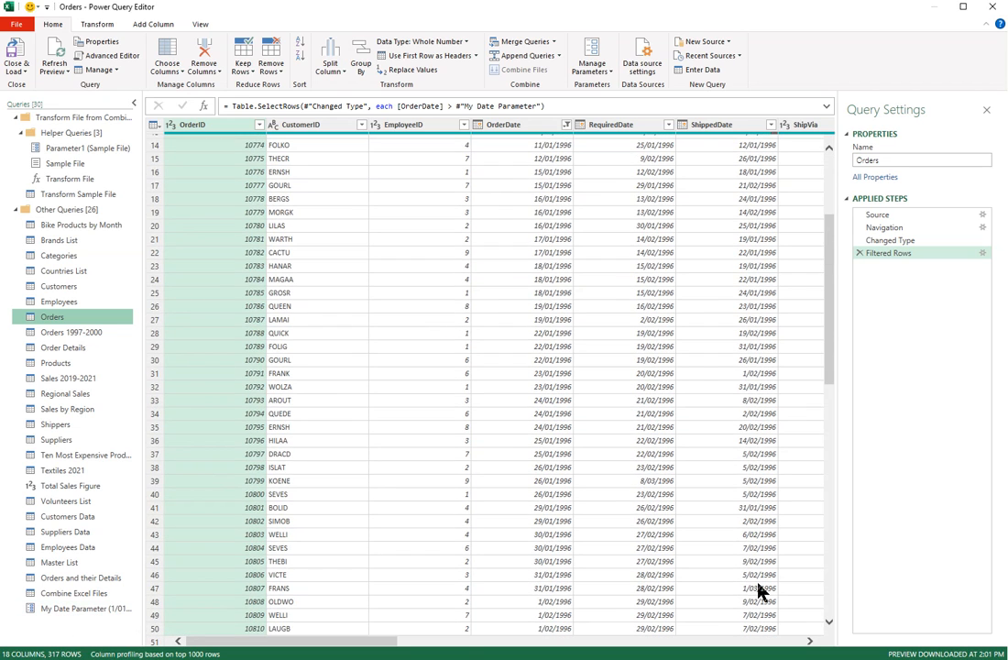
pyautogui.click(669, 125)
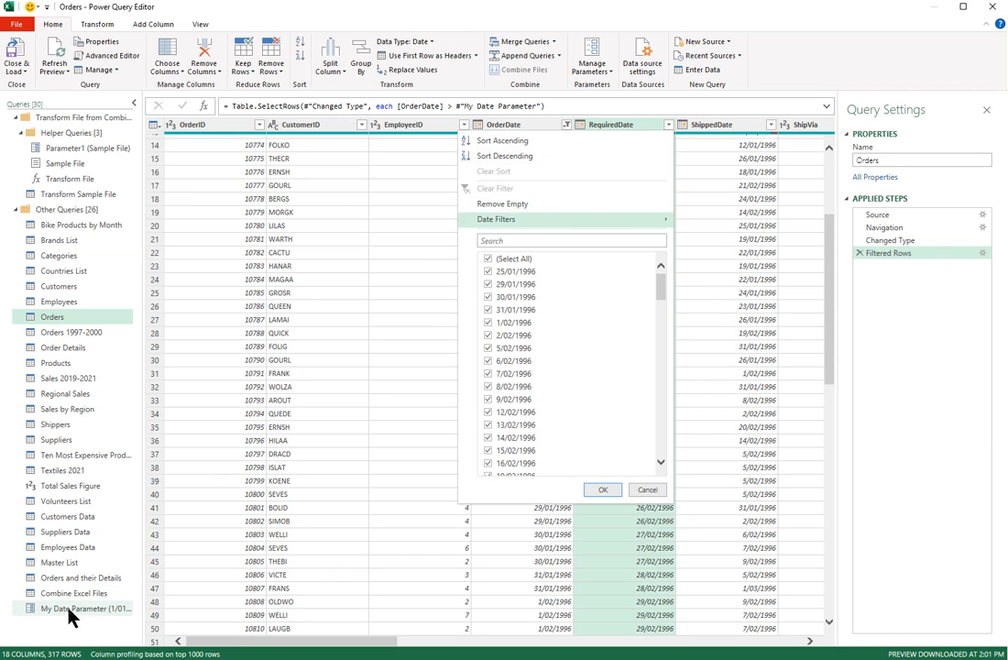
pyautogui.click(658, 492)
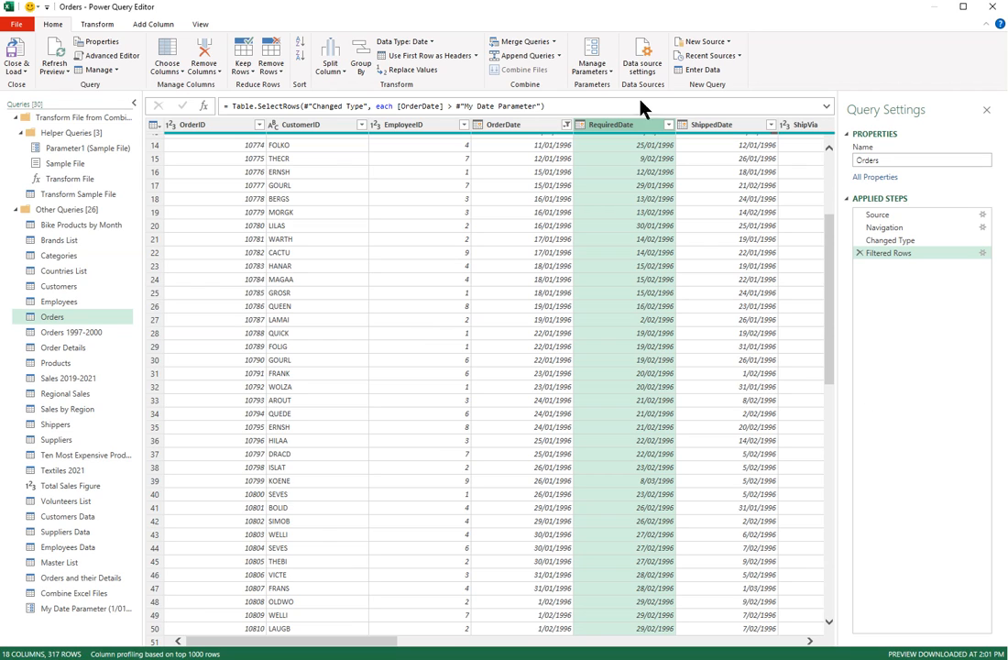
# View the Edit Parameters and Manage Parameters dialogs, closing each without changes
pyautogui.click(602, 71)
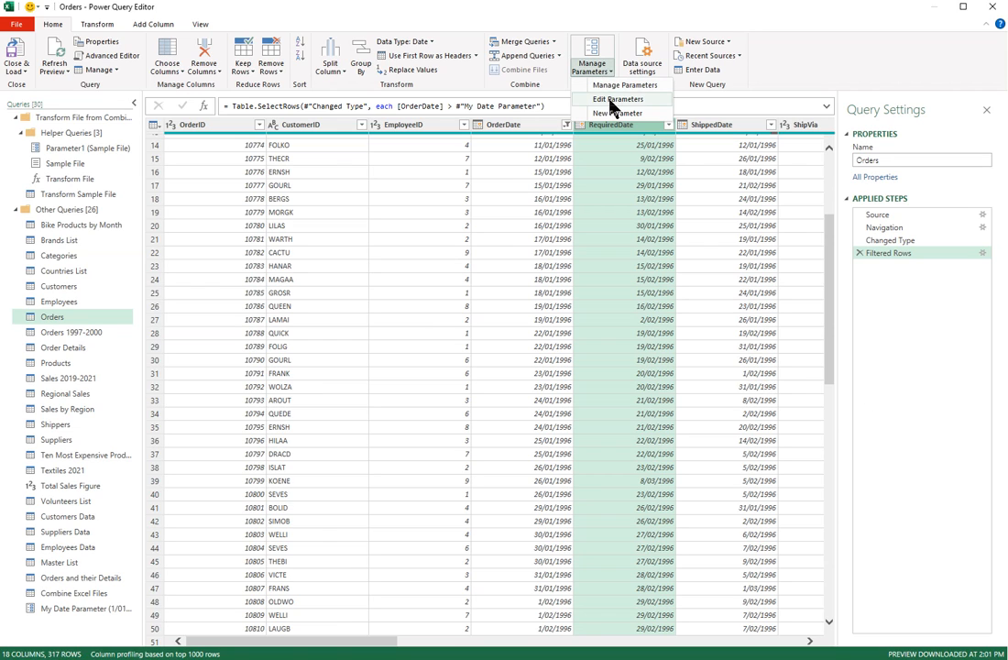
pyautogui.click(614, 101)
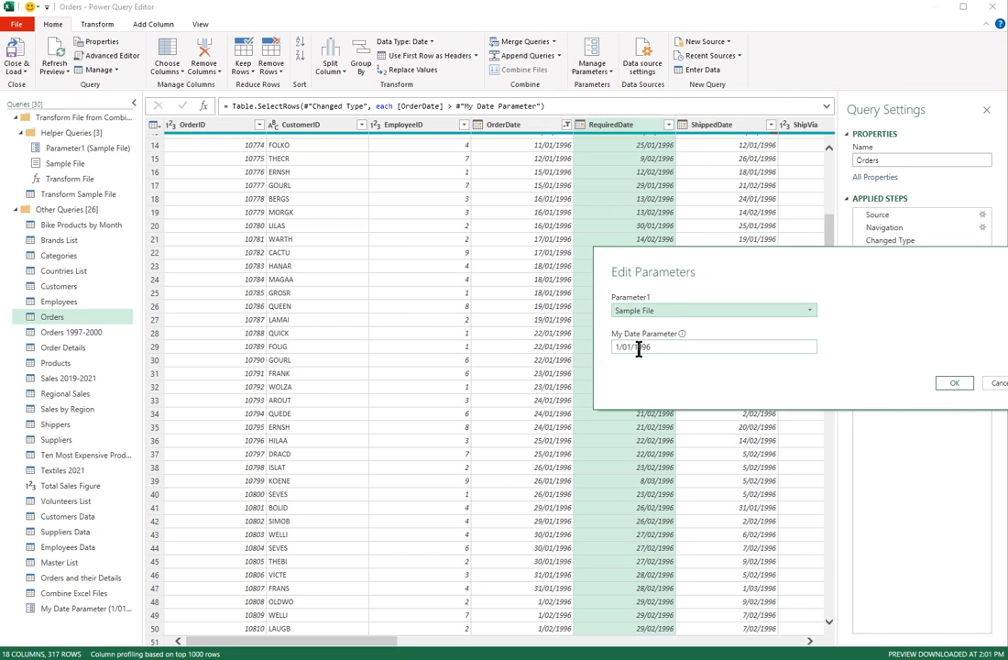
pyautogui.click(999, 385)
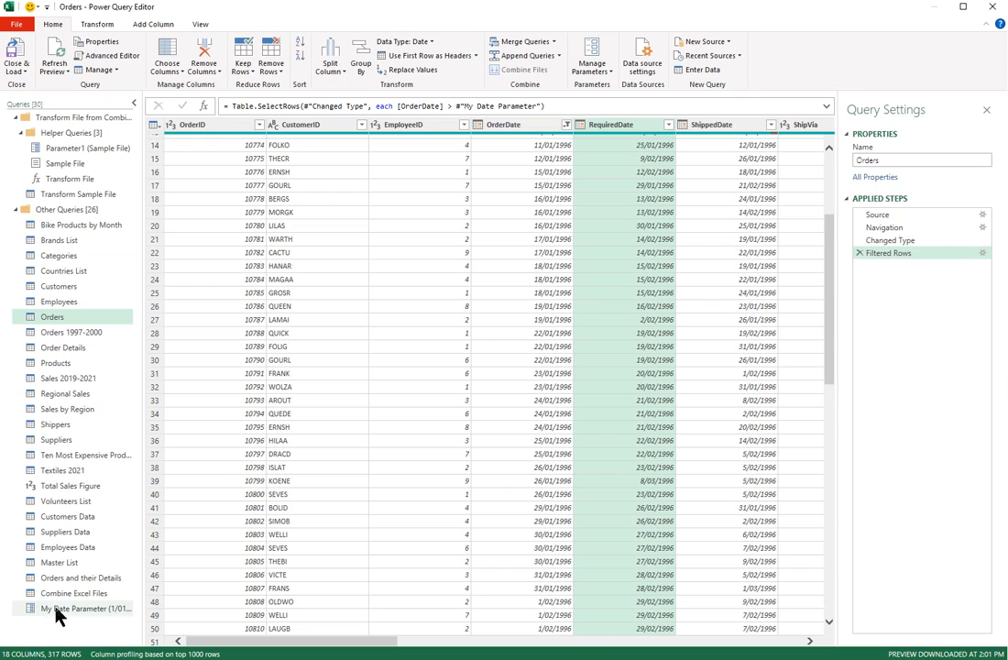
pyautogui.click(610, 73)
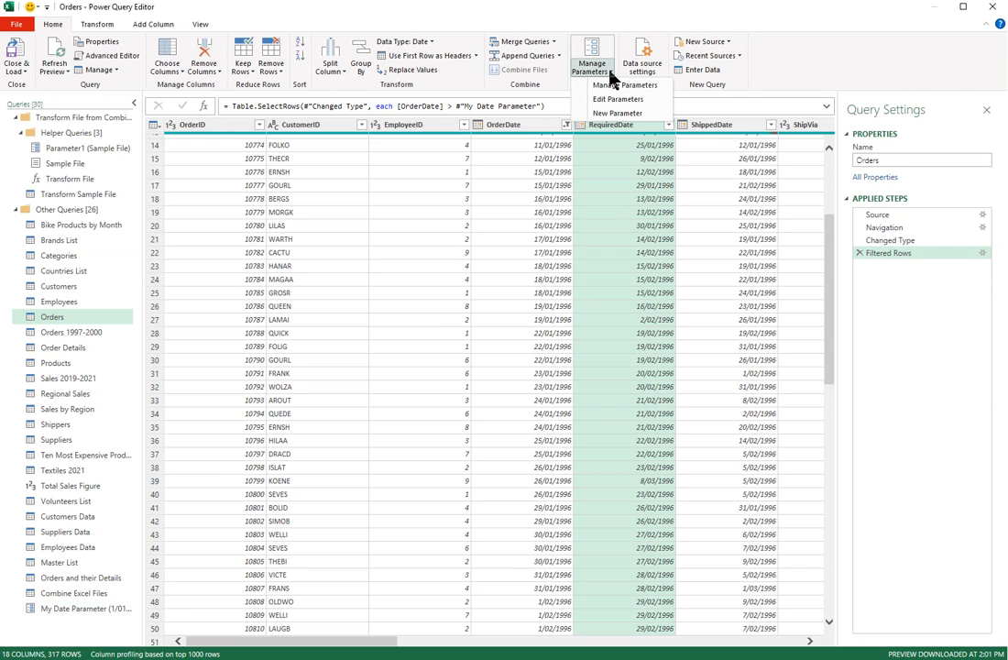
pyautogui.click(637, 86)
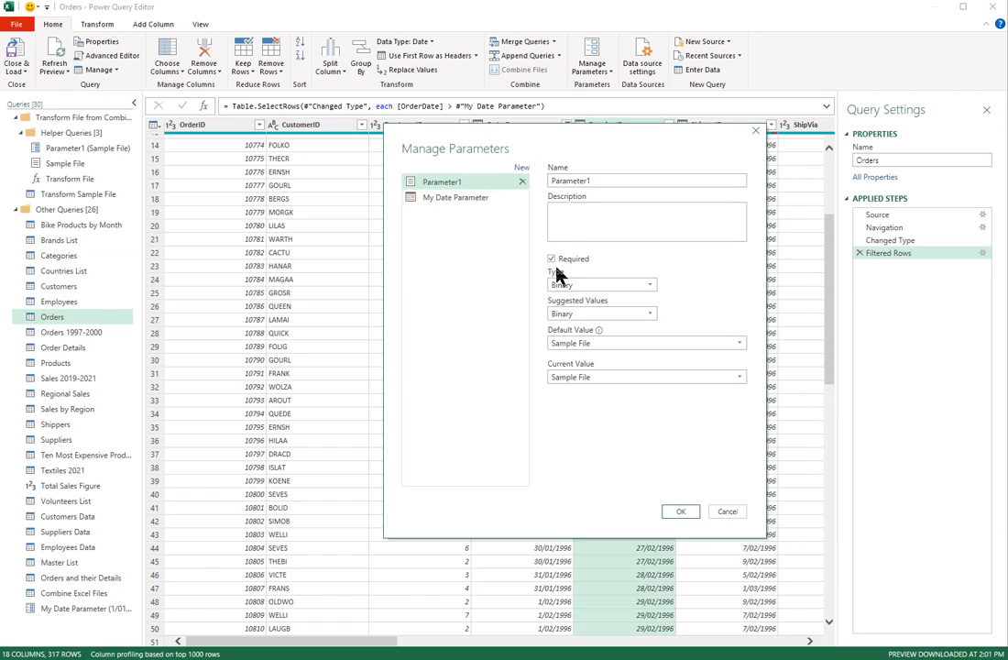
pyautogui.click(729, 513)
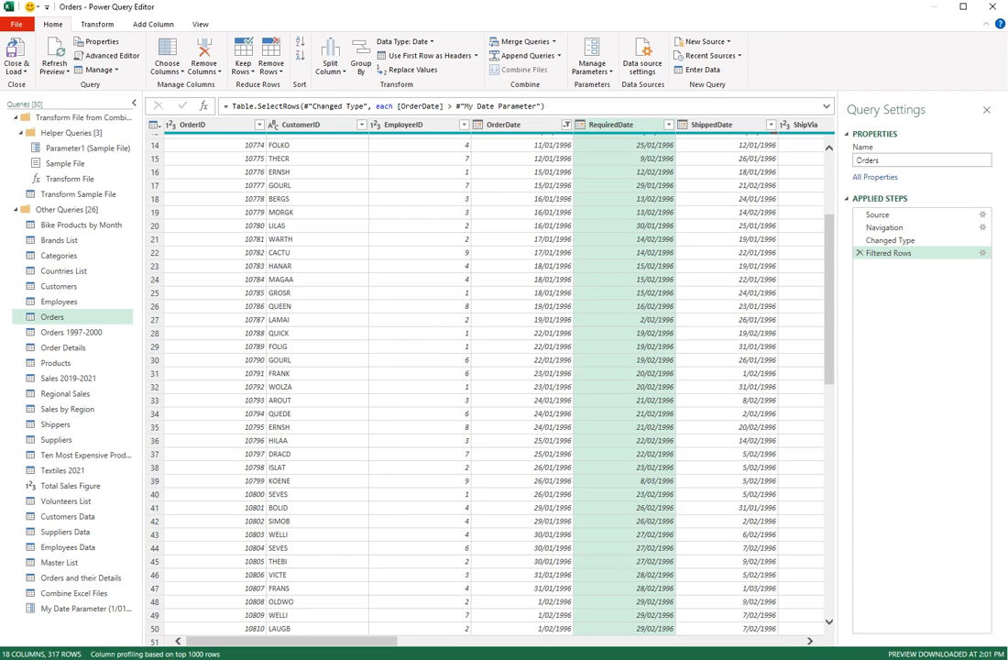